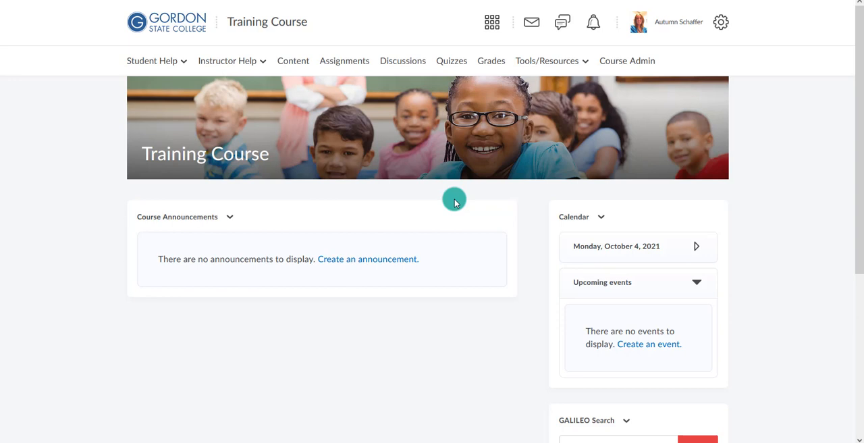
Create a new course announcement with the headline "Link for weekly meeting"
{"action": "left_click", "coordinate": [387, 260]}
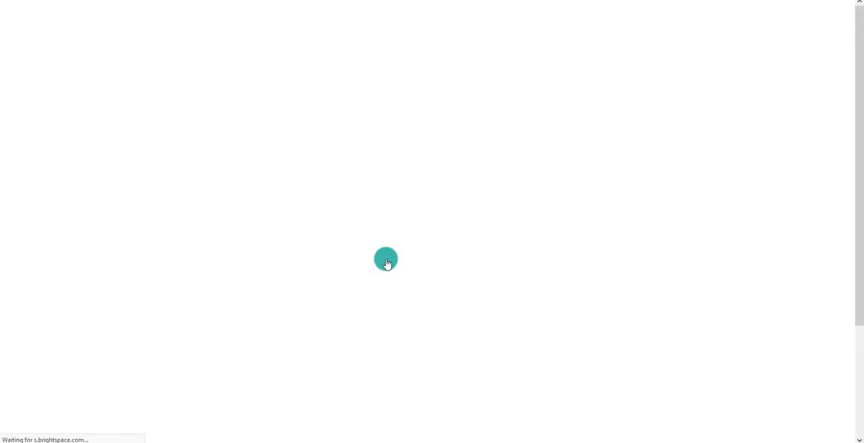
{"action": "left_click", "coordinate": [236, 175]}
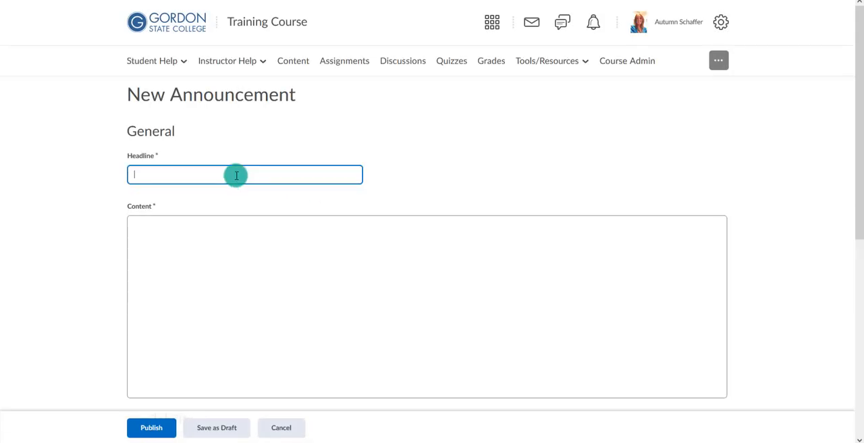
{"action": "type", "text": "Link for "}
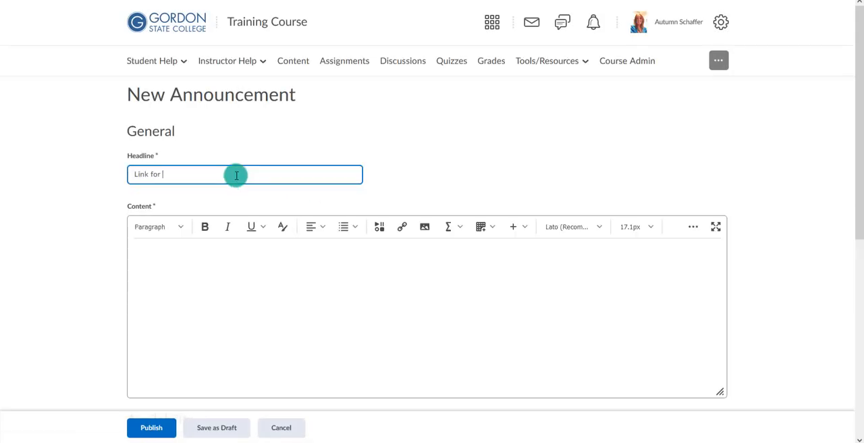
{"action": "type", "text": "weekly meeting"}
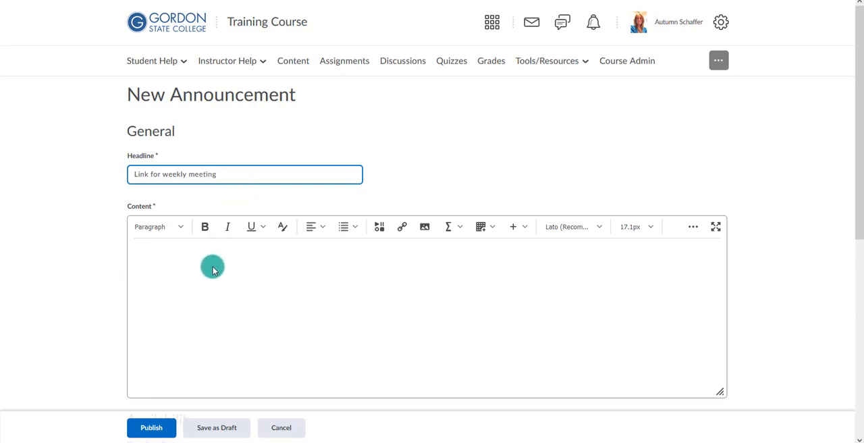
Write "This is the teams meeting link for tonight:" in the announcement's content and start a new line below it
{"action": "left_click", "coordinate": [254, 250]}
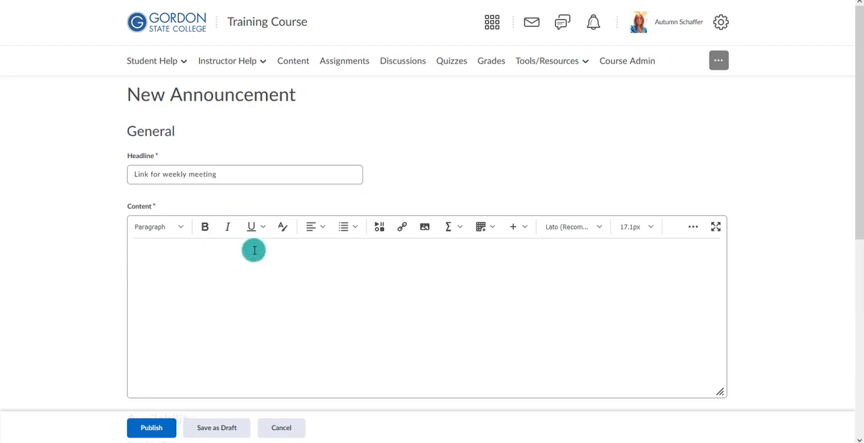
{"action": "type", "text": "This is the teams meeting link for"}
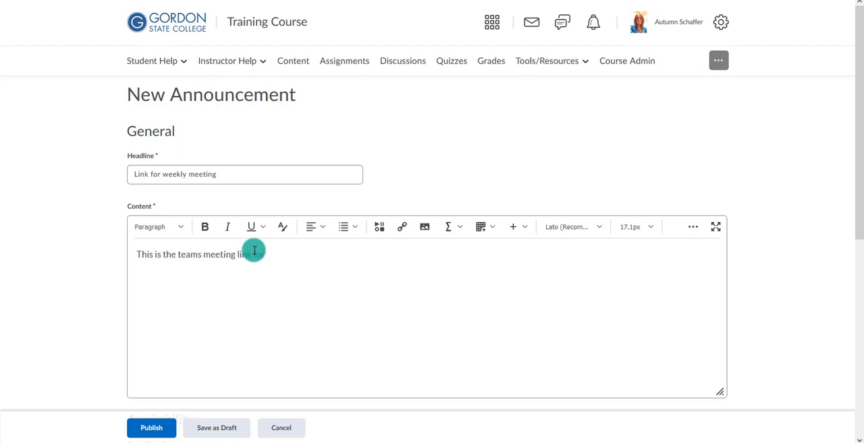
{"action": "type", "text": " tonight:"}
{"action": "key", "text": "Return"}
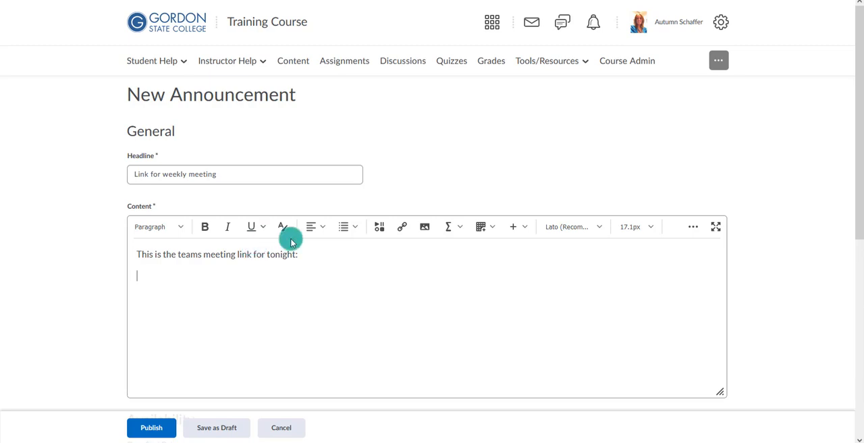
Insert a Microsoft Teams Meeting quicklink in the announcement and start creating a new meeting link
{"action": "left_click", "coordinate": [403, 230]}
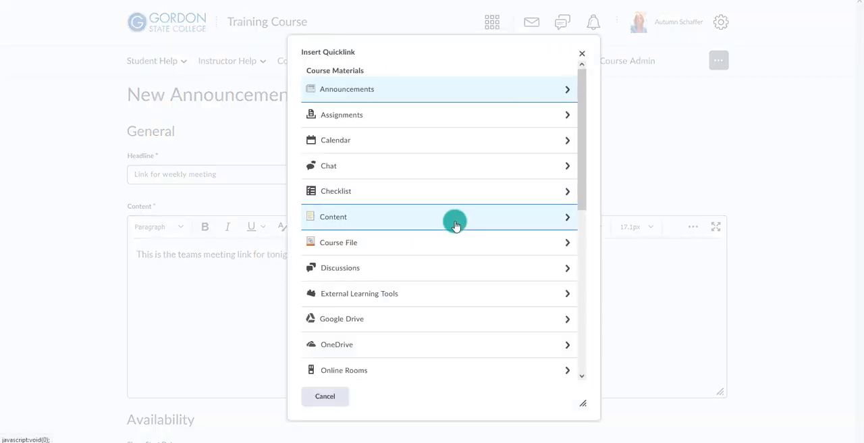
{"action": "scroll", "coordinate": [455, 225], "scroll_direction": "down", "scroll_amount": 5}
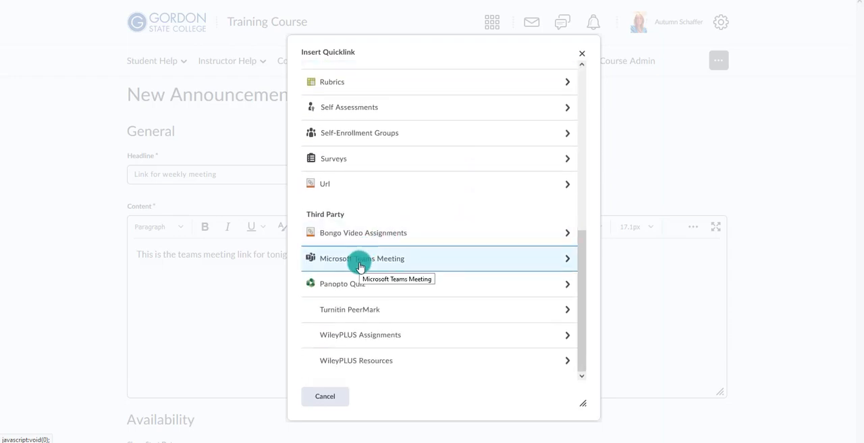
{"action": "left_click", "coordinate": [359, 266]}
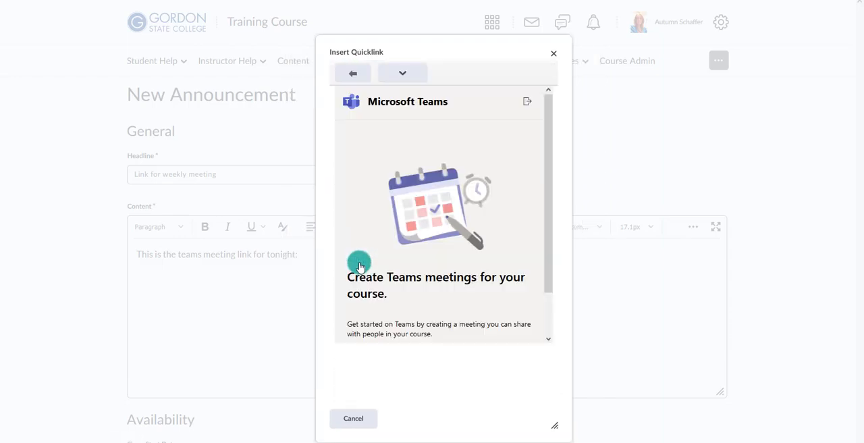
{"action": "scroll", "coordinate": [395, 257], "scroll_direction": "down", "scroll_amount": 2}
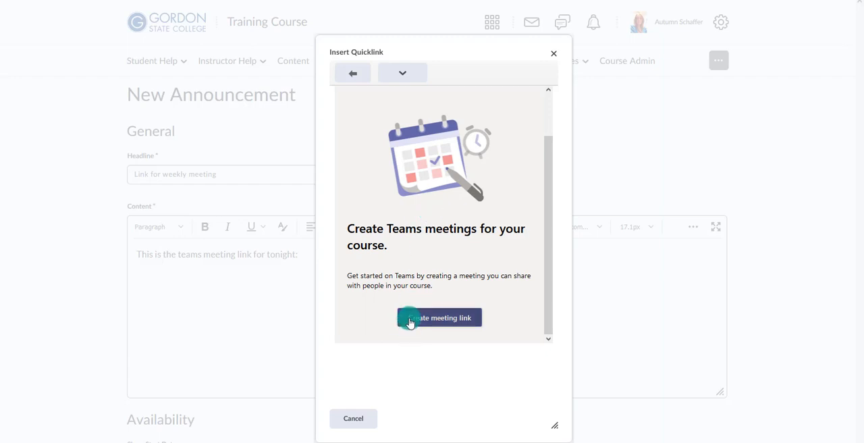
{"action": "left_click", "coordinate": [410, 321]}
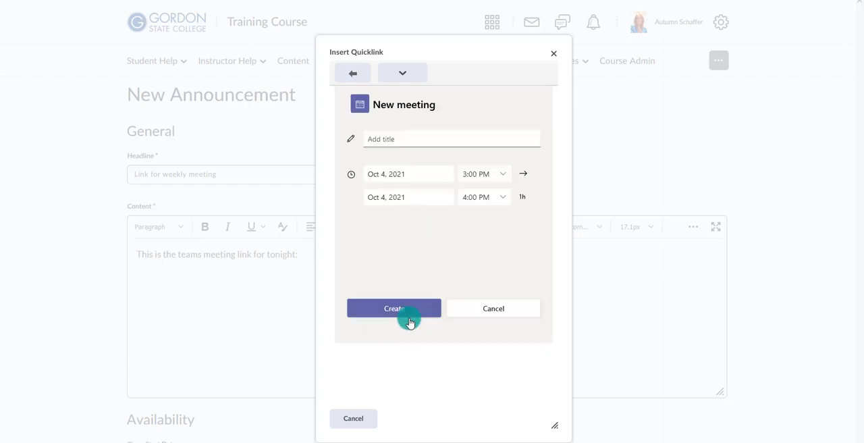
Title the new Teams meeting "Weekly Meeting- Oct 4"
{"action": "left_click", "coordinate": [405, 138]}
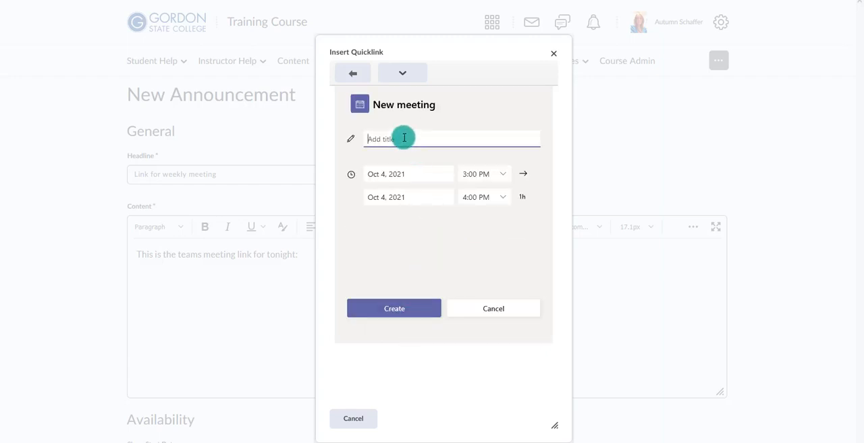
{"action": "type", "text": "w"}
{"action": "key", "text": "BackSpace"}
{"action": "type", "text": "Weekly meeting- Oct 4"}
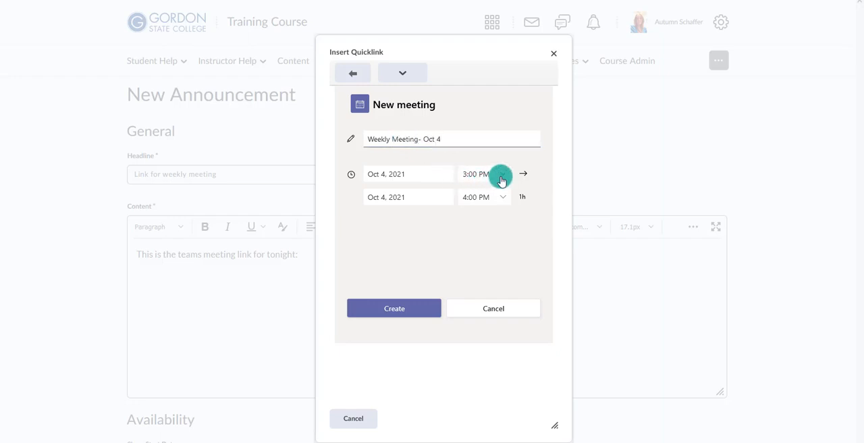
Enter 2:25 pm as the meeting's start time on Oct 4, 2021 and create the meeting
{"action": "left_click", "coordinate": [502, 174]}
{"action": "left_click_drag", "start_coordinate": [504, 201], "coordinate": [507, 257]}
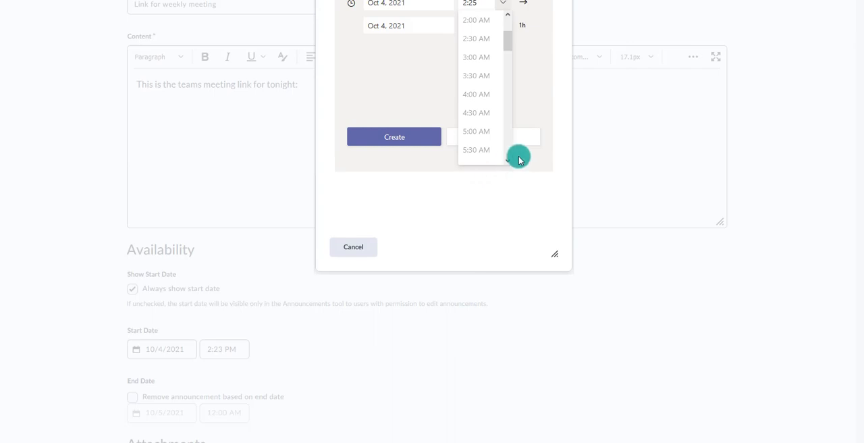
{"action": "type", "text": "pm"}
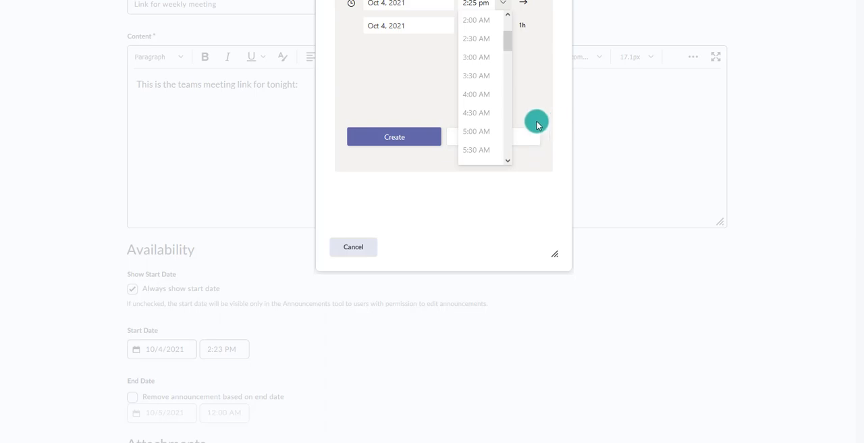
{"action": "left_click", "coordinate": [503, 5]}
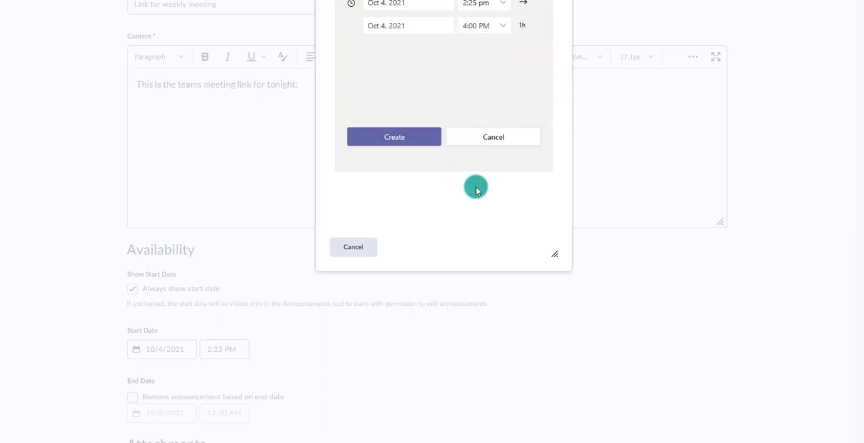
{"action": "left_click", "coordinate": [400, 138]}
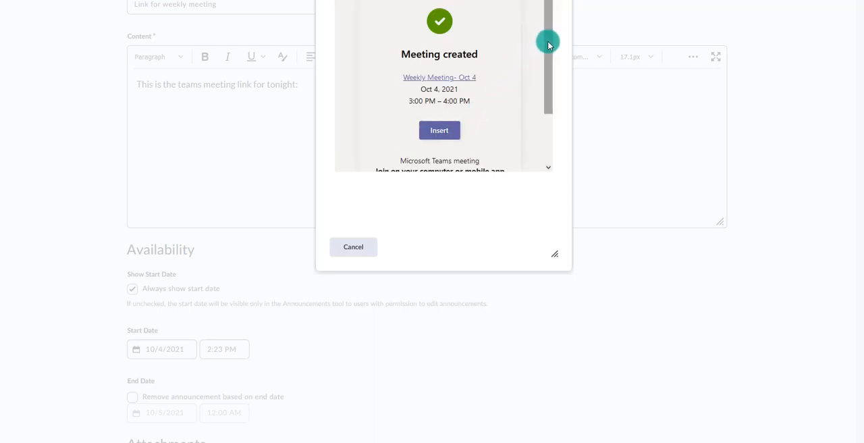
Insert the created Teams meeting link into the announcement's content and publish the announcement
{"action": "left_click_drag", "start_coordinate": [549, 52], "coordinate": [484, 85]}
{"action": "left_click", "coordinate": [443, 114]}
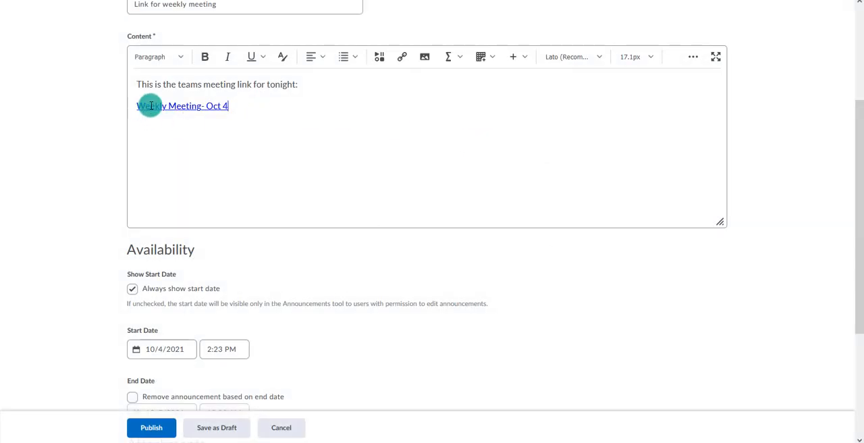
{"action": "scroll", "coordinate": [260, 250], "scroll_direction": "up", "scroll_amount": 2}
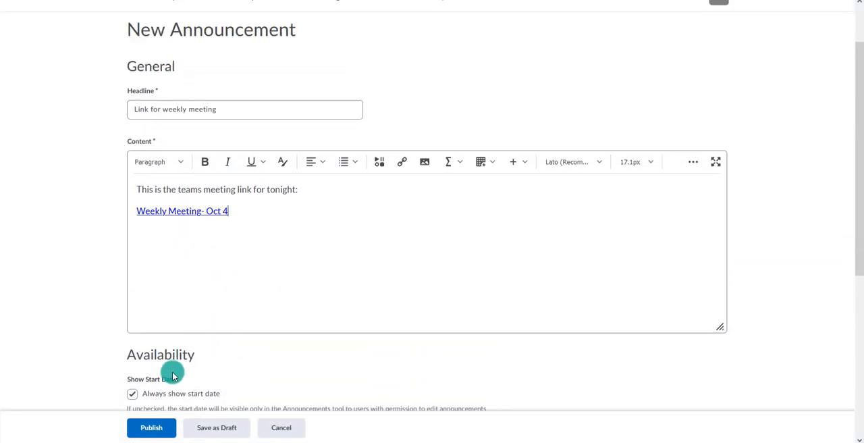
{"action": "left_click", "coordinate": [151, 428]}
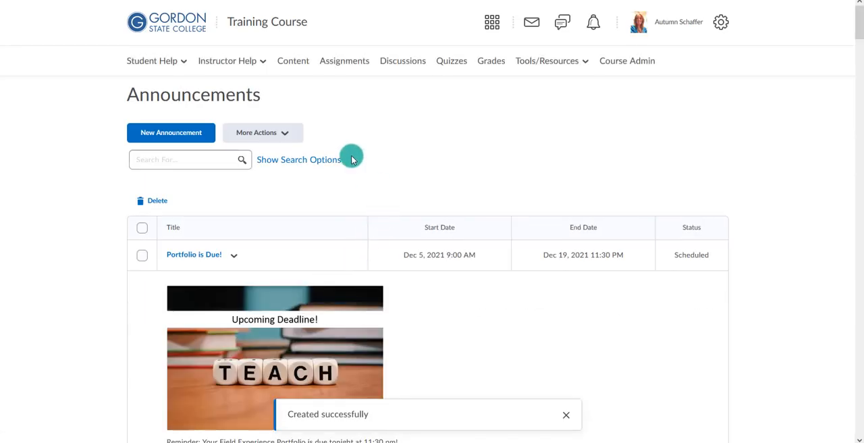
From the Training Course home page, open the announcement's "Weekly Meeting- Oct 4" link in the Microsoft Teams app
{"action": "left_click", "coordinate": [270, 23]}
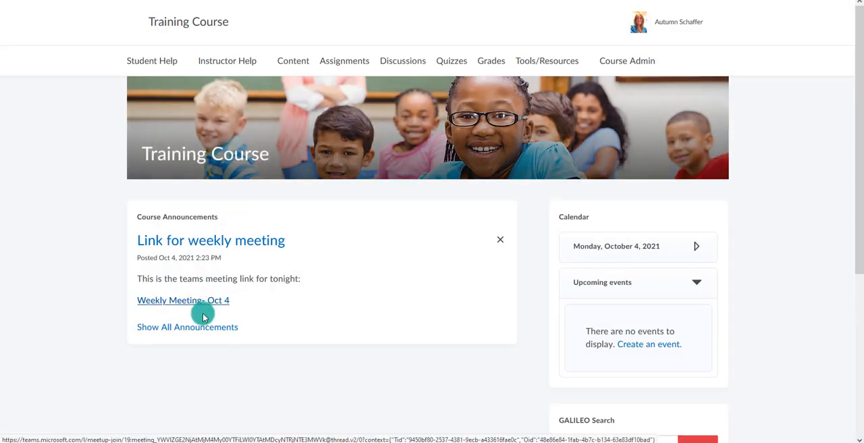
{"action": "left_click", "coordinate": [195, 302]}
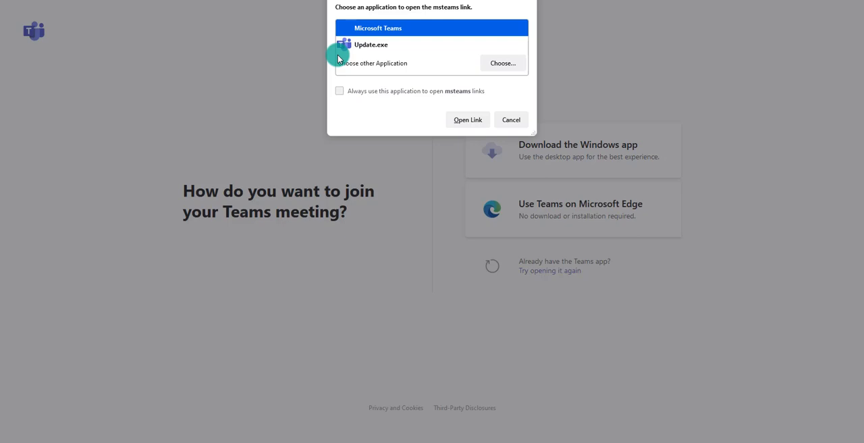
{"action": "left_click", "coordinate": [466, 122]}
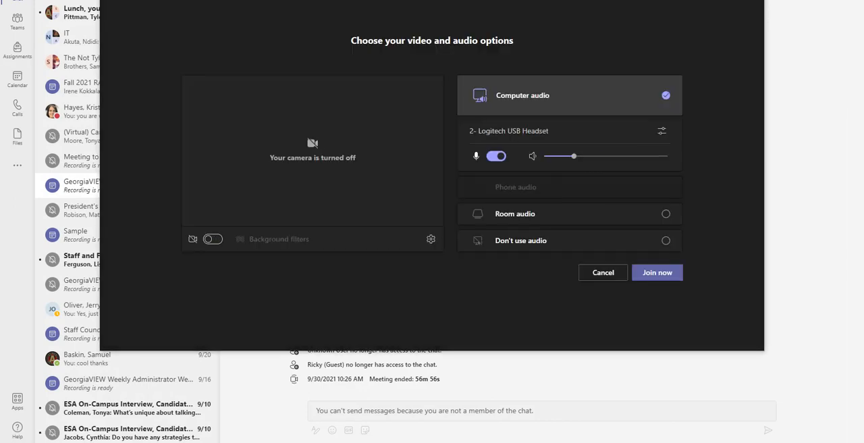
Join the "Weekly Meeting- Oct 4" meeting with computer audio and the camera off, and start recording it
{"action": "left_click_drag", "start_coordinate": [164, 0], "coordinate": [120, 2]}
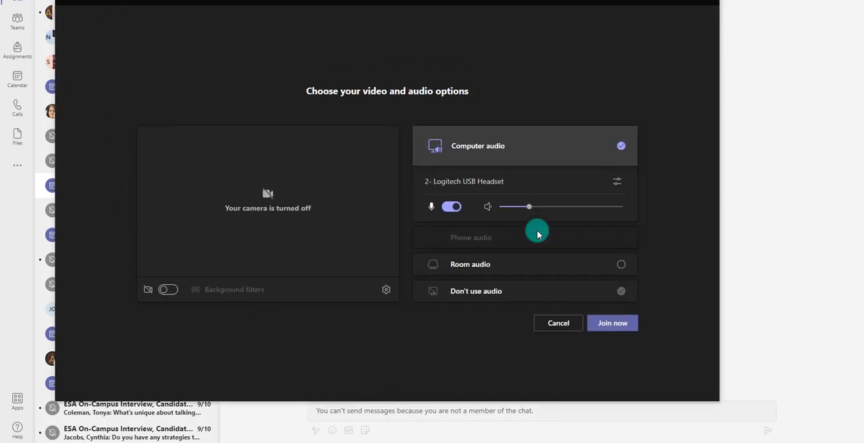
{"action": "left_click", "coordinate": [619, 325]}
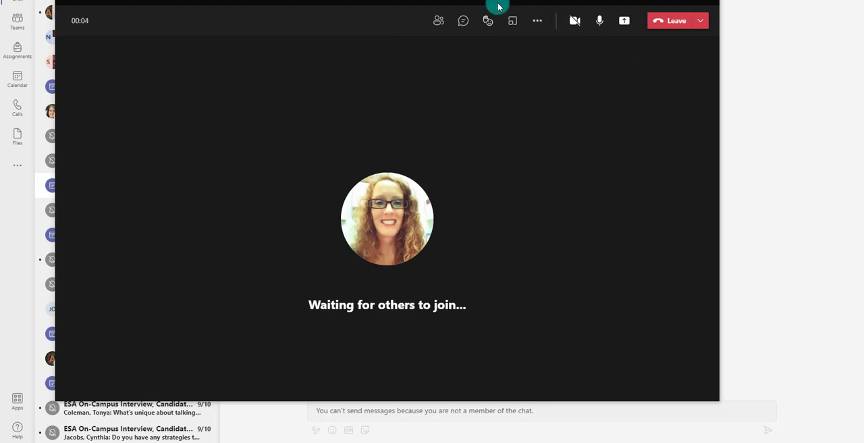
{"action": "left_click_drag", "start_coordinate": [491, 2], "coordinate": [485, 13]}
{"action": "left_click", "coordinate": [533, 36]}
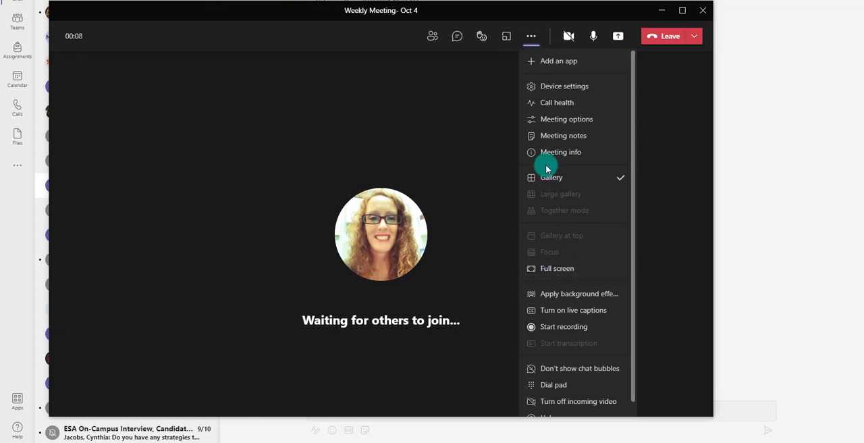
{"action": "left_click", "coordinate": [571, 327]}
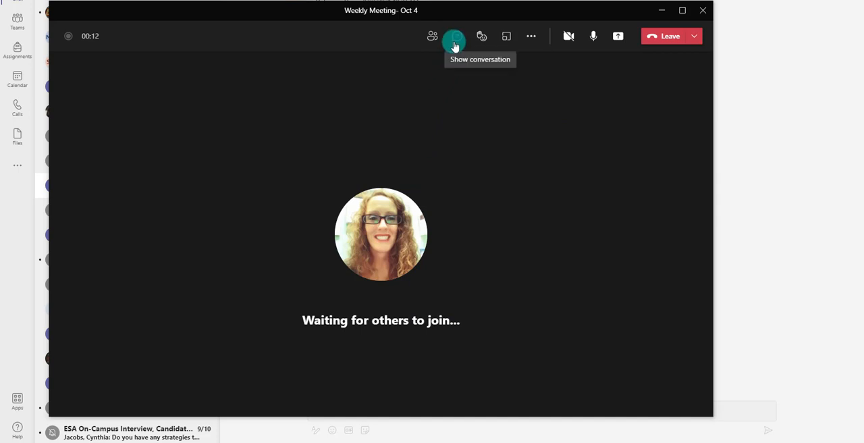
View the meeting's participants list and send "hello everyone welcome to the weekly meeting" in the meeting chat
{"action": "left_click", "coordinate": [432, 36]}
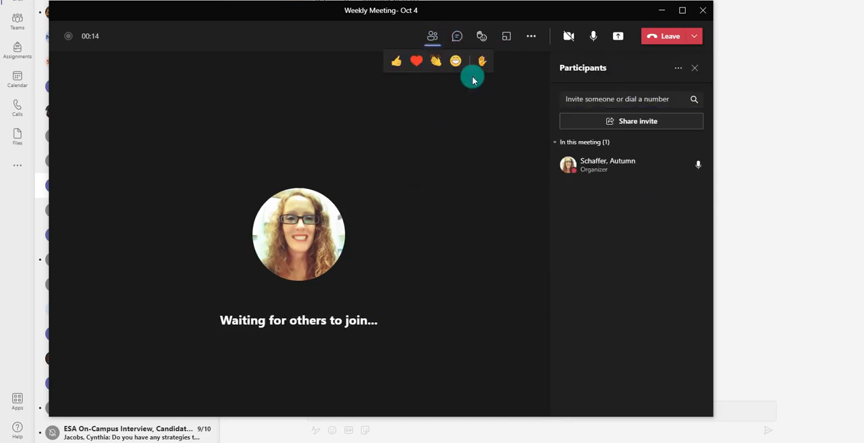
{"action": "left_click", "coordinate": [457, 36]}
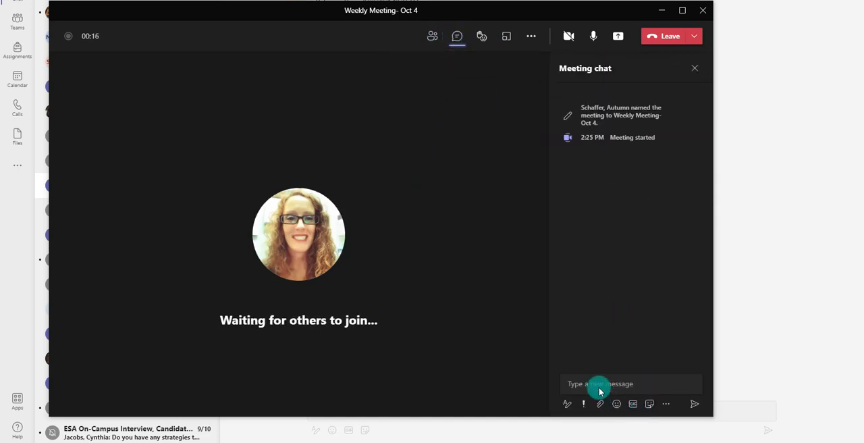
{"action": "left_click", "coordinate": [594, 383]}
{"action": "type", "text": "hello everyone welcome to the week"}
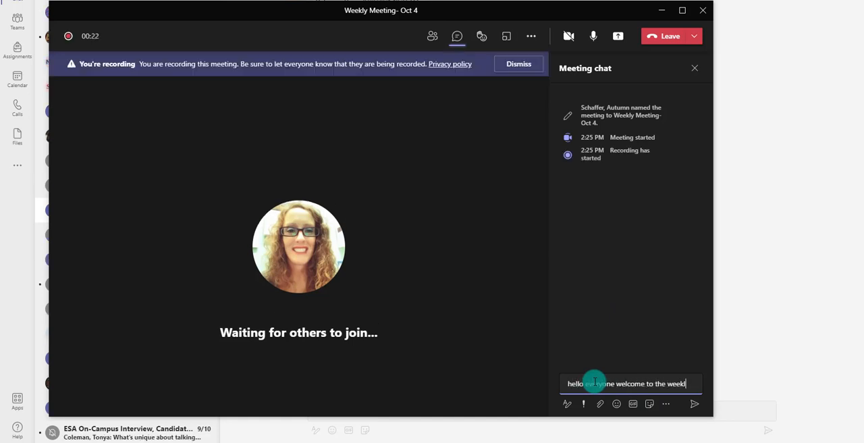
{"action": "type", "text": "y meeting"}
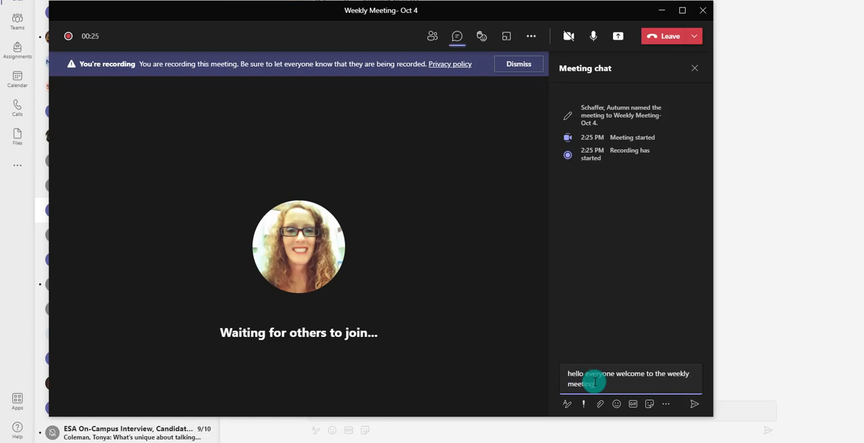
{"action": "key", "text": "Return"}
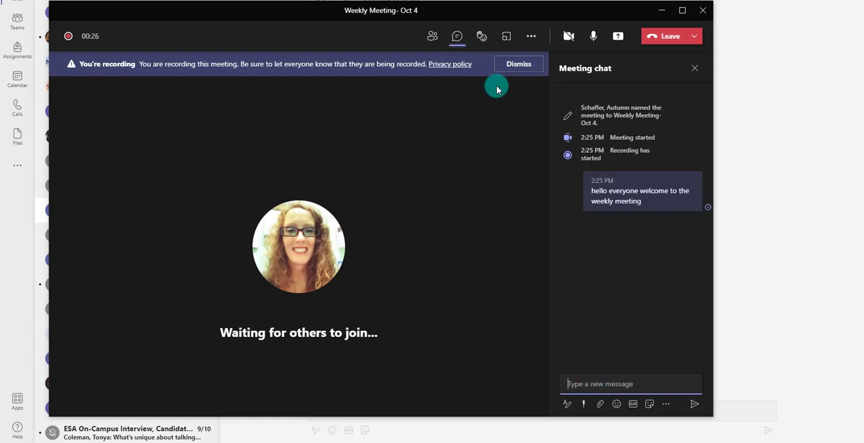
Look at the breakout room settings without creating any rooms, and display the meeting's content sharing options
{"action": "left_click", "coordinate": [504, 39]}
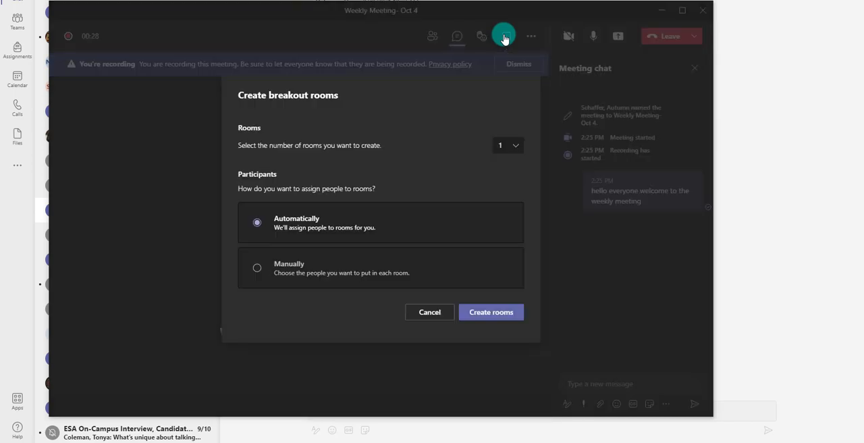
{"action": "left_click", "coordinate": [429, 313]}
{"action": "left_click", "coordinate": [618, 36]}
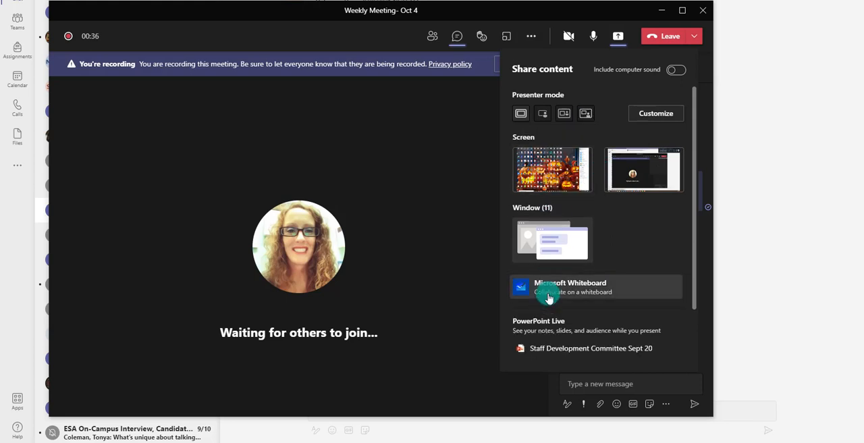
Leave the Teams meeting without sharing any content, and open the "Weekly Meeting- Oct 4" chat
{"action": "left_click", "coordinate": [450, 249]}
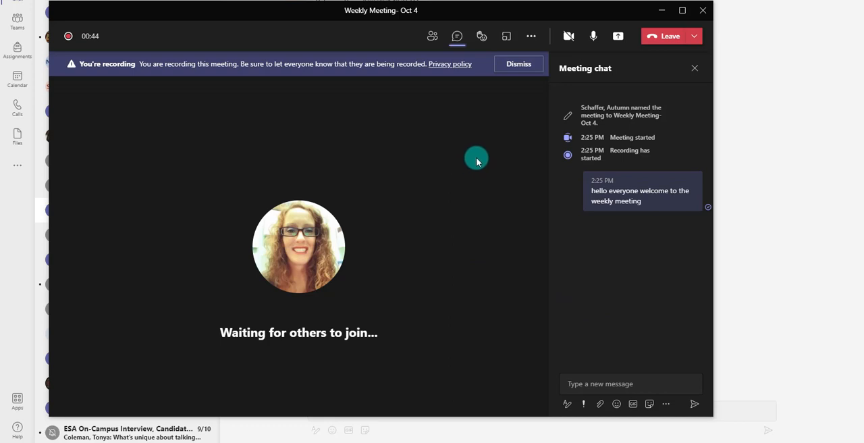
{"action": "left_click", "coordinate": [664, 41]}
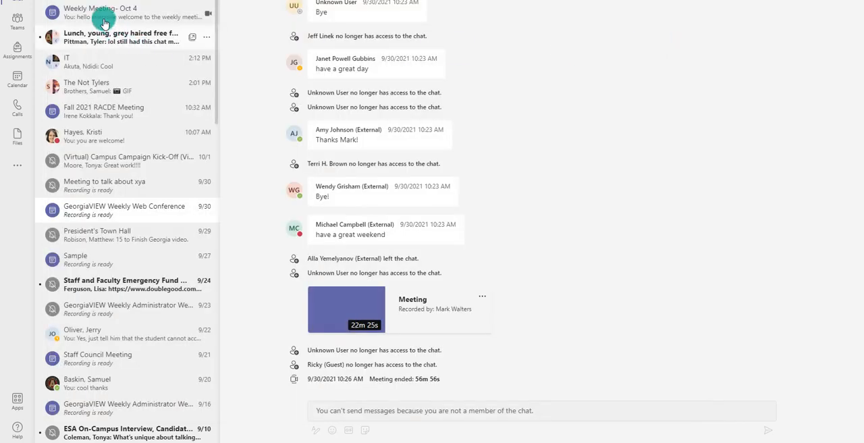
{"action": "left_click", "coordinate": [105, 23]}
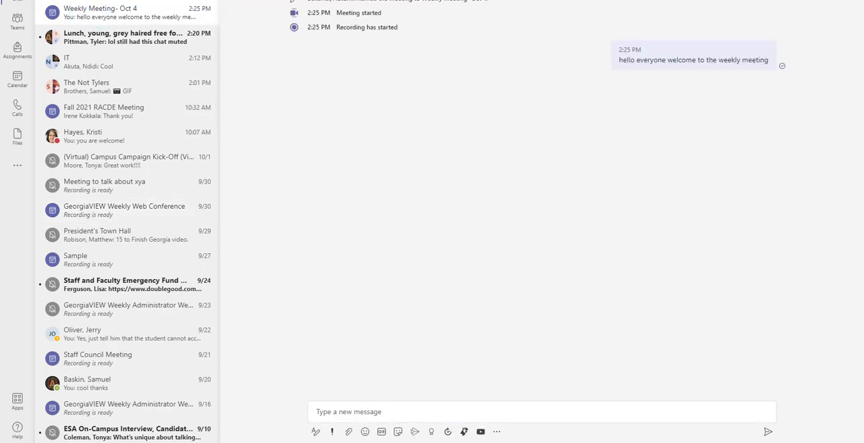
Examine the "Weekly Meeting- Oct 4" chat for recordings and the "Sample" meeting chat for its attendance report
{"action": "left_click", "coordinate": [82, 19]}
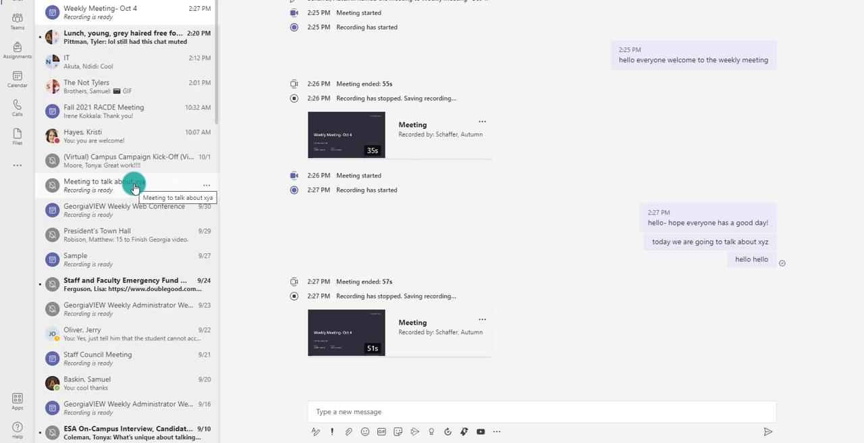
{"action": "left_click", "coordinate": [95, 258]}
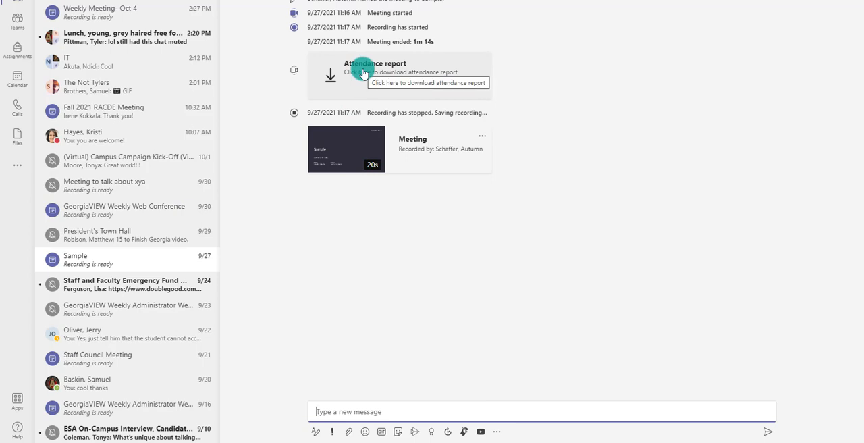
Get and copy the link of the first recording in the "Weekly Meeting- Oct 4" chat
{"action": "left_click", "coordinate": [100, 17]}
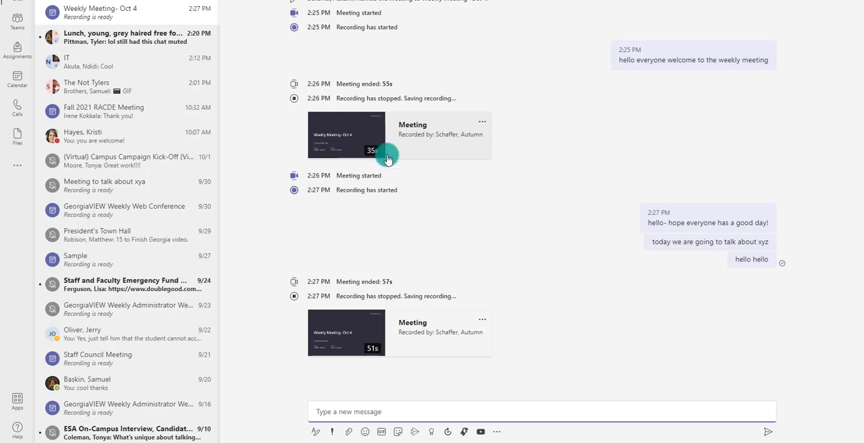
{"action": "left_click", "coordinate": [481, 123]}
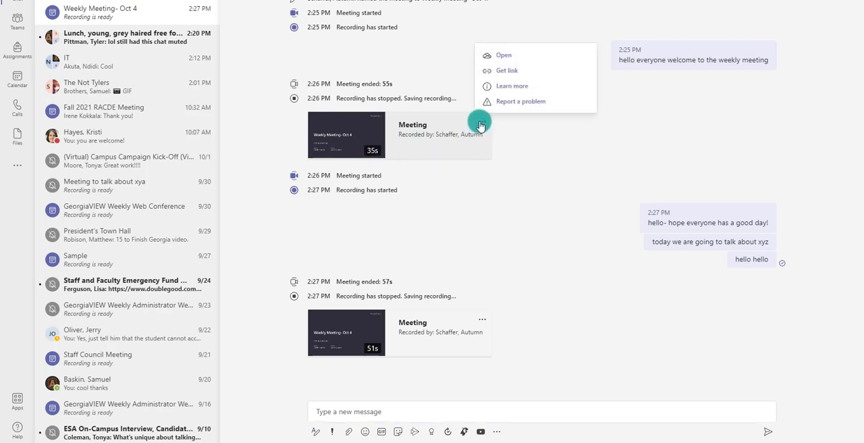
{"action": "left_click", "coordinate": [503, 72]}
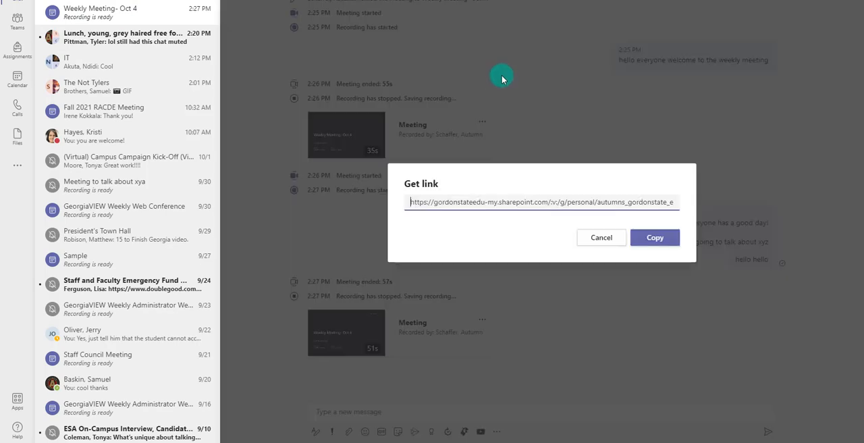
{"action": "left_click", "coordinate": [654, 239]}
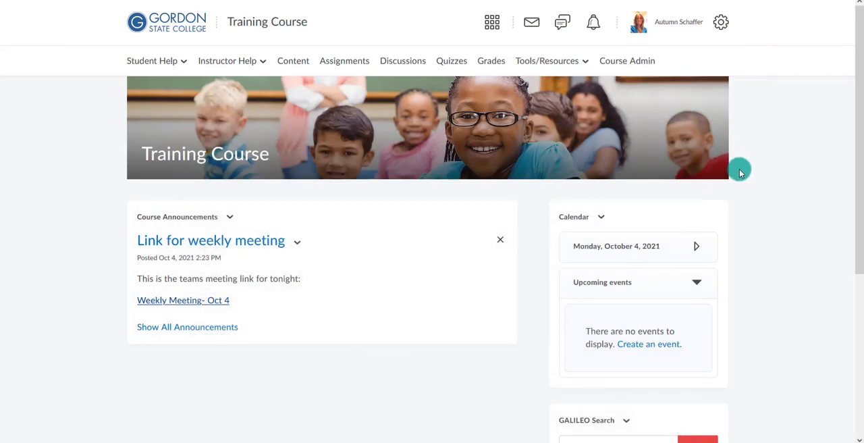
Edit the "Link for weekly meeting" course announcement, adding "Recording link:" and the copied recording URL below the meeting link, and update it
{"action": "left_click", "coordinate": [301, 243]}
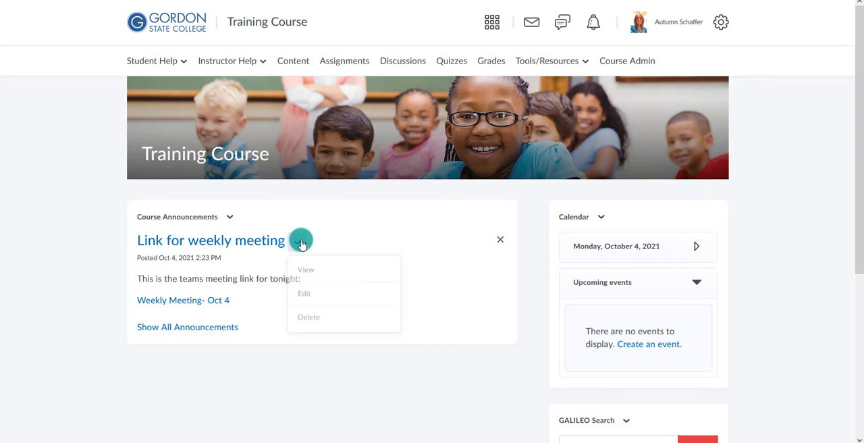
{"action": "left_click", "coordinate": [313, 291]}
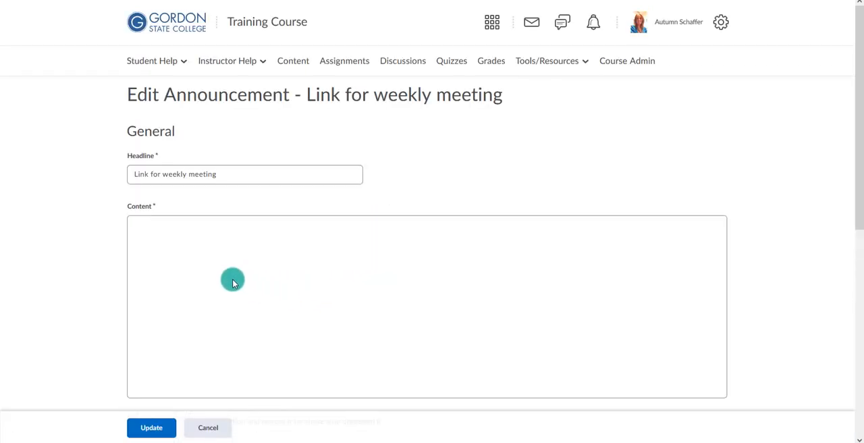
{"action": "left_click", "coordinate": [240, 308]}
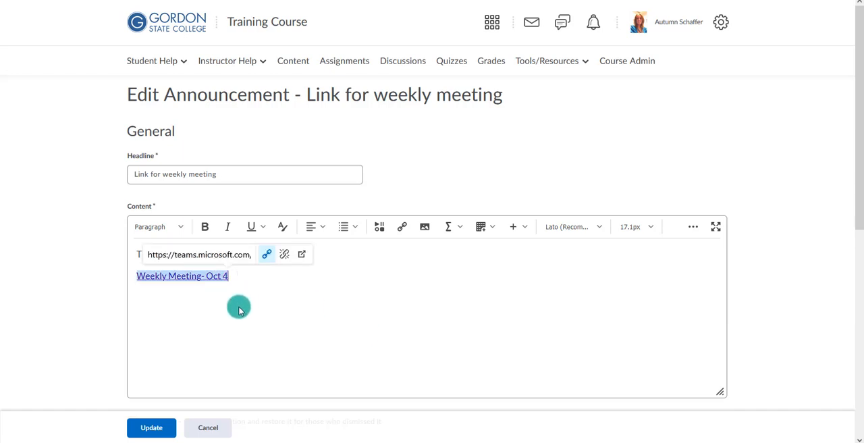
{"action": "key", "text": "Return"}
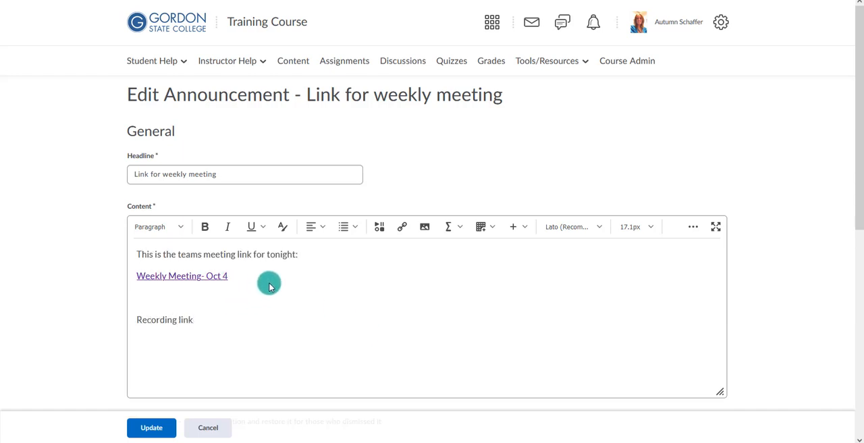
{"action": "key", "text": "ctrl+v"}
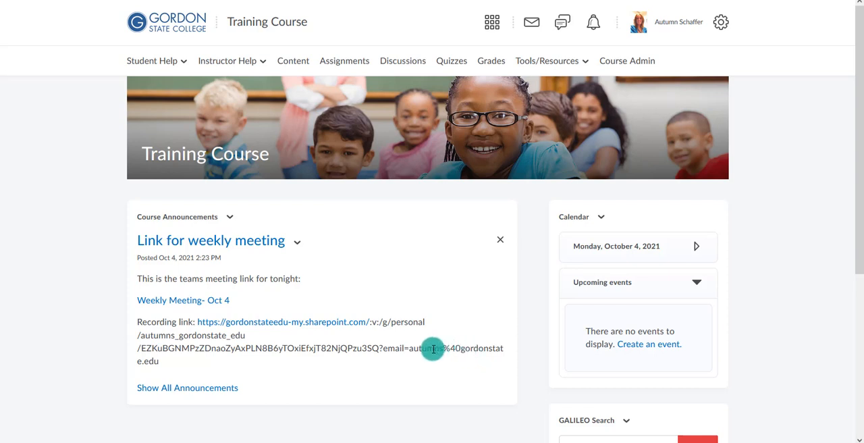
{"action": "left_click_drag", "start_coordinate": [176, 360], "coordinate": [198, 322]}
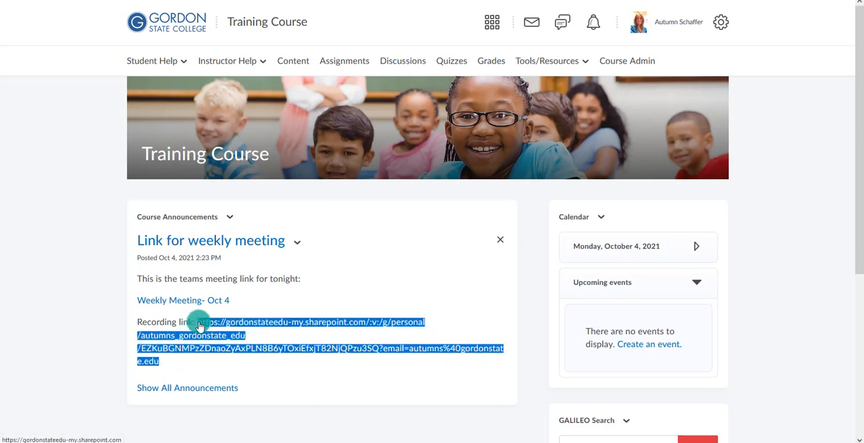
{"action": "left_click", "coordinate": [208, 372]}
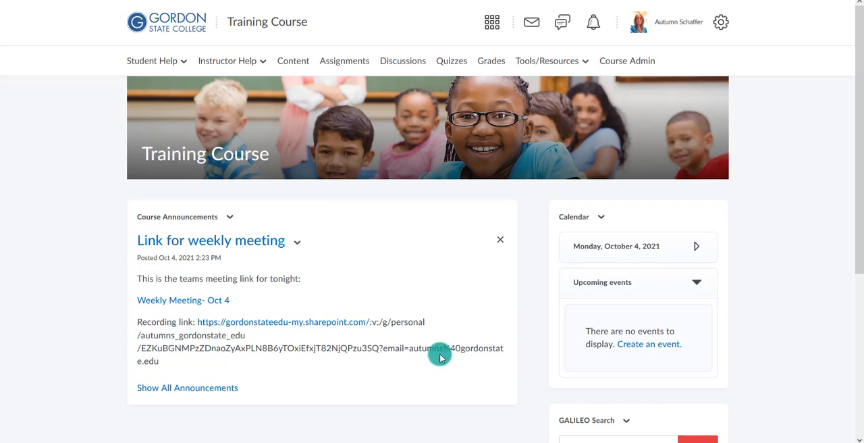
{"action": "scroll", "coordinate": [439, 354], "scroll_direction": "down", "scroll_amount": 1}
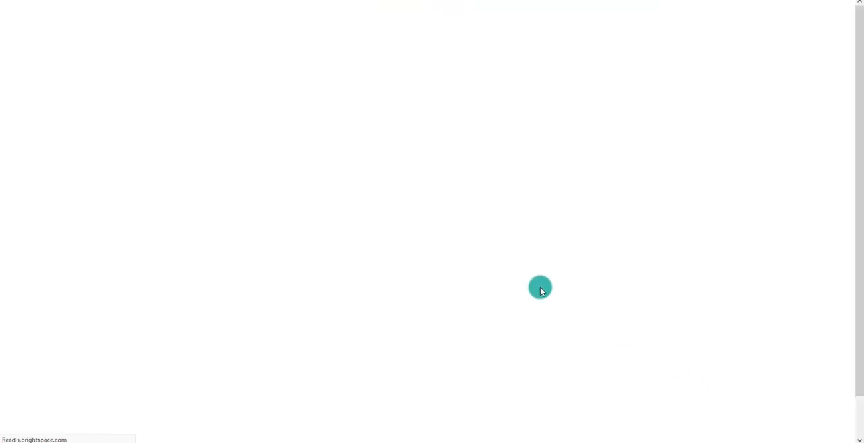
{"action": "left_click", "coordinate": [212, 195]}
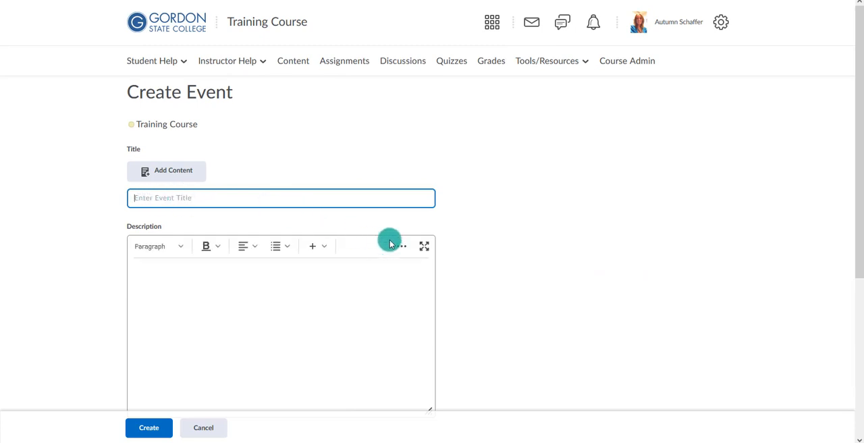
{"action": "type", "text": "wEE"}
{"action": "key", "text": "BackSpace"}
{"action": "key", "text": "BackSpace"}
{"action": "type", "text": "W"}
{"action": "left_click", "coordinate": [397, 244]}
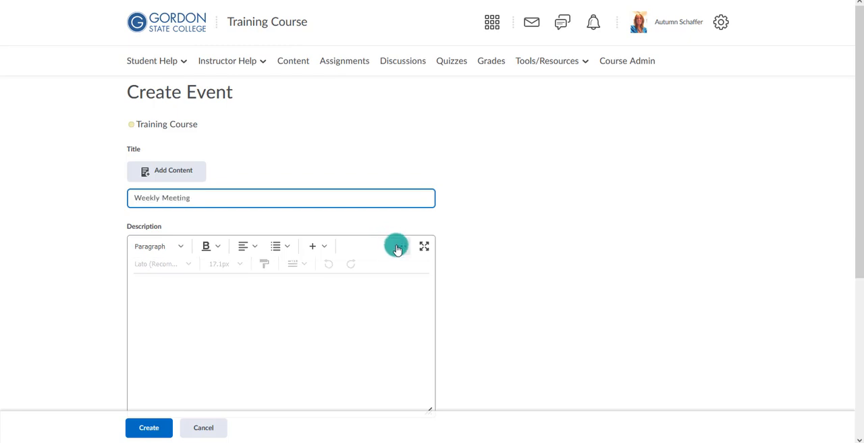
{"action": "left_click", "coordinate": [349, 314]}
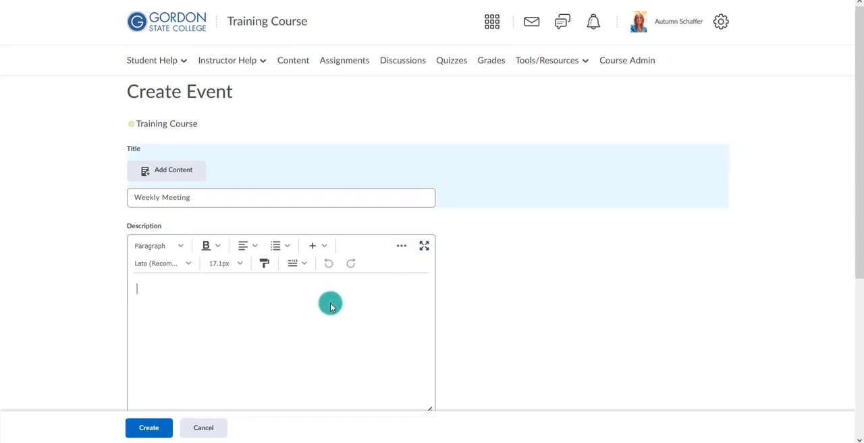
{"action": "scroll", "coordinate": [268, 297], "scroll_direction": "down", "scroll_amount": 1}
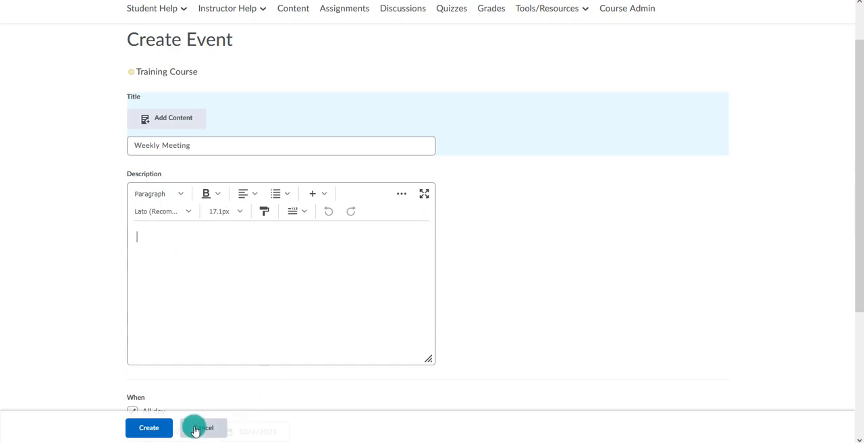
{"action": "scroll", "coordinate": [218, 401], "scroll_direction": "down", "scroll_amount": 2}
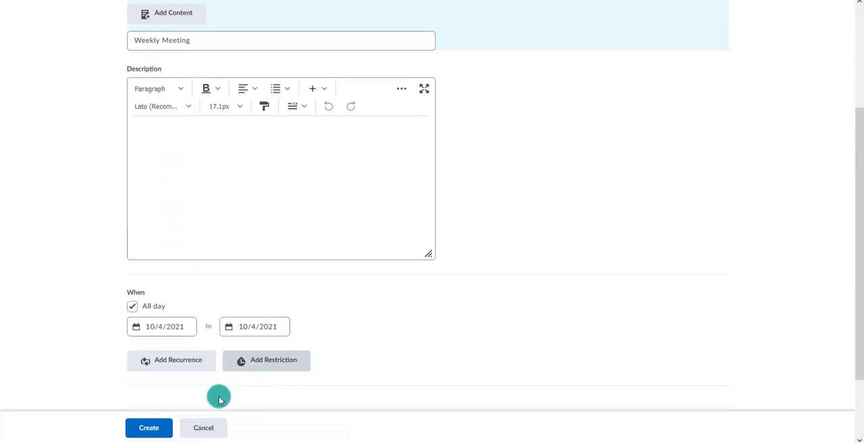
{"action": "left_click", "coordinate": [203, 427]}
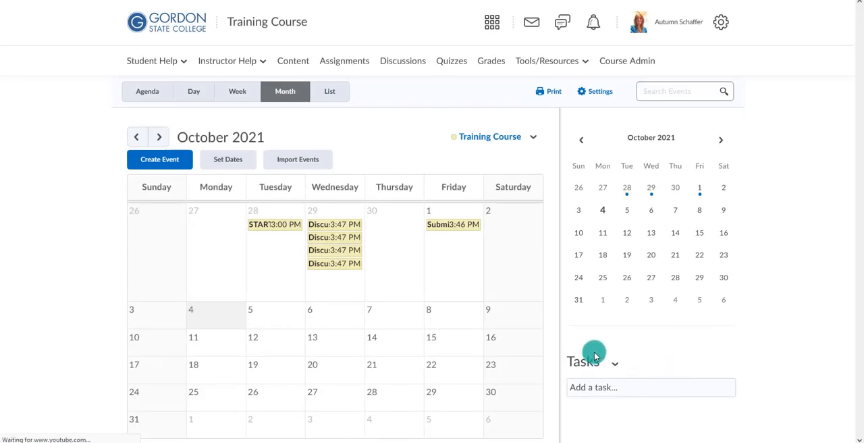
Add a new module named "Weekly Meetings" at the end of the Training Course content
{"action": "left_click", "coordinate": [237, 25]}
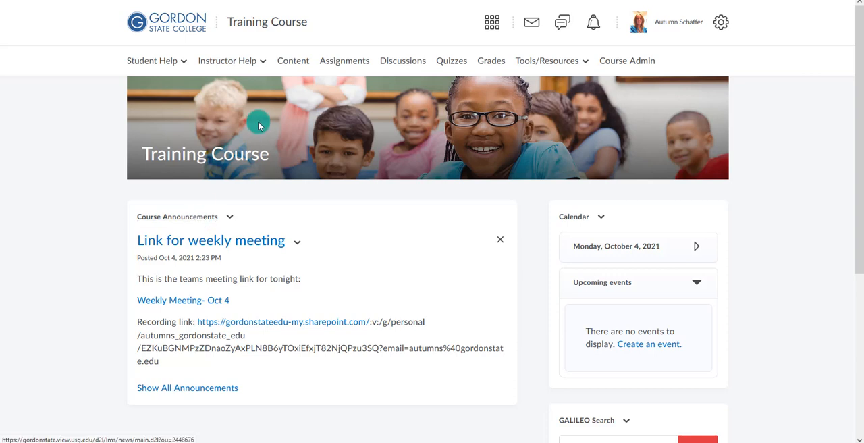
{"action": "left_click", "coordinate": [293, 60]}
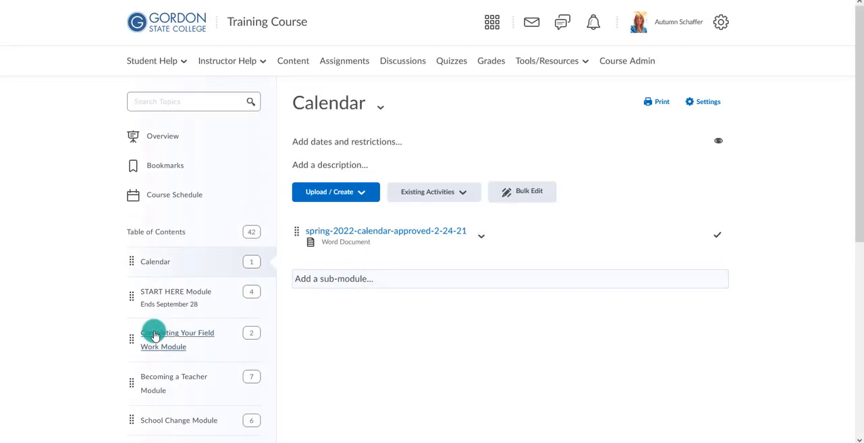
{"action": "scroll", "coordinate": [158, 332], "scroll_direction": "down", "scroll_amount": 5}
{"action": "left_click", "coordinate": [160, 413]}
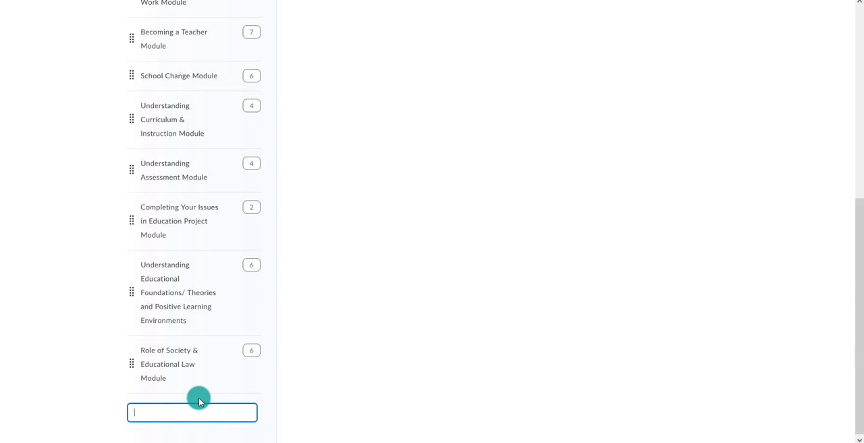
{"action": "type", "text": "Weekly Meetings"}
{"action": "key", "text": "Return"}
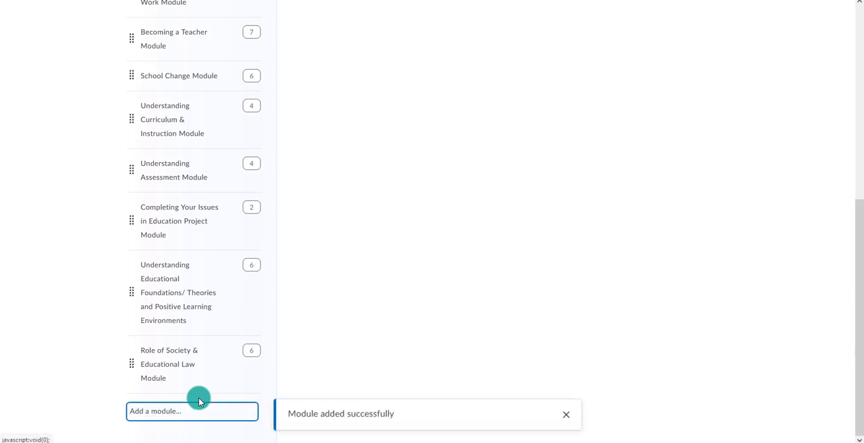
Start adding an existing Microsoft Teams Meeting activity to the "Weekly Meetings" module and sign in to Microsoft Teams
{"action": "scroll", "coordinate": [445, 273], "scroll_direction": "up", "scroll_amount": 3}
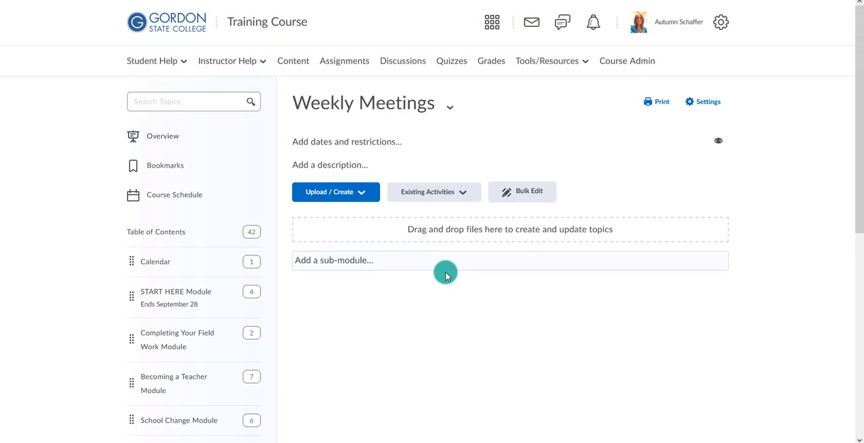
{"action": "left_click", "coordinate": [419, 195]}
{"action": "scroll", "coordinate": [436, 316], "scroll_direction": "down", "scroll_amount": 2}
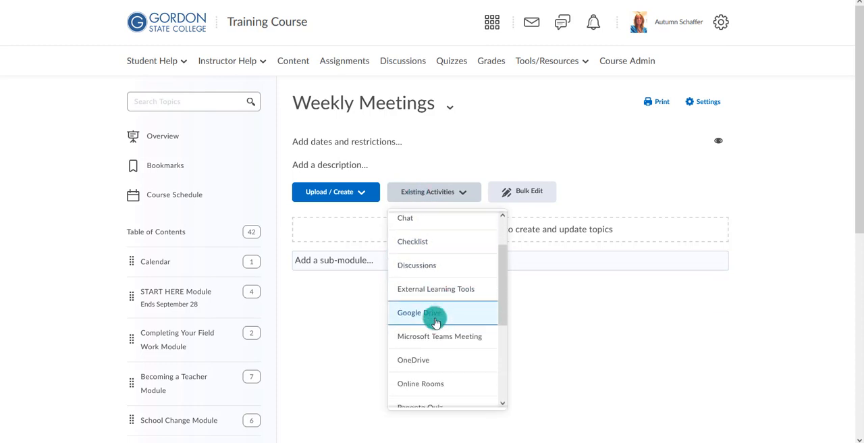
{"action": "left_click", "coordinate": [435, 337]}
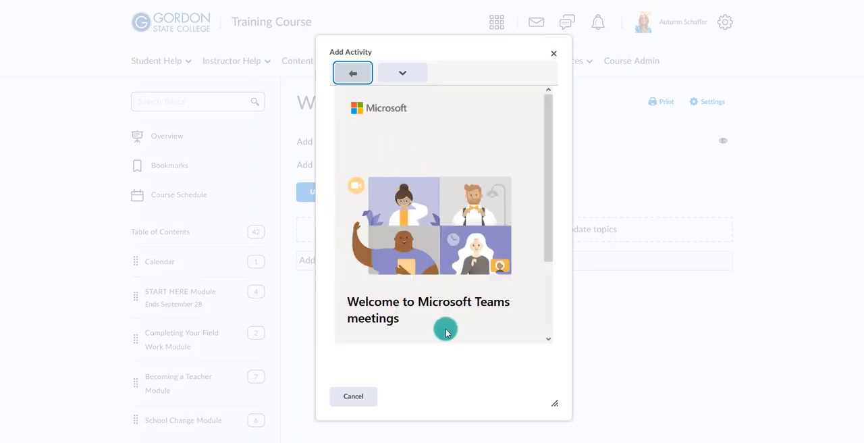
{"action": "scroll", "coordinate": [434, 295], "scroll_direction": "down", "scroll_amount": 3}
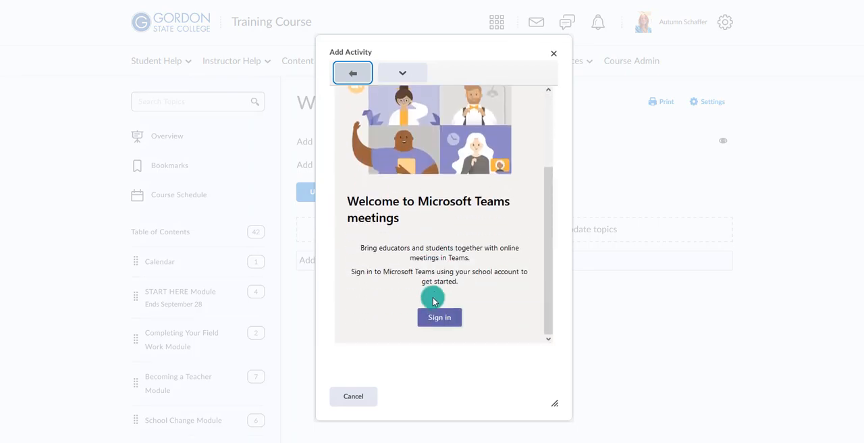
{"action": "left_click", "coordinate": [436, 318]}
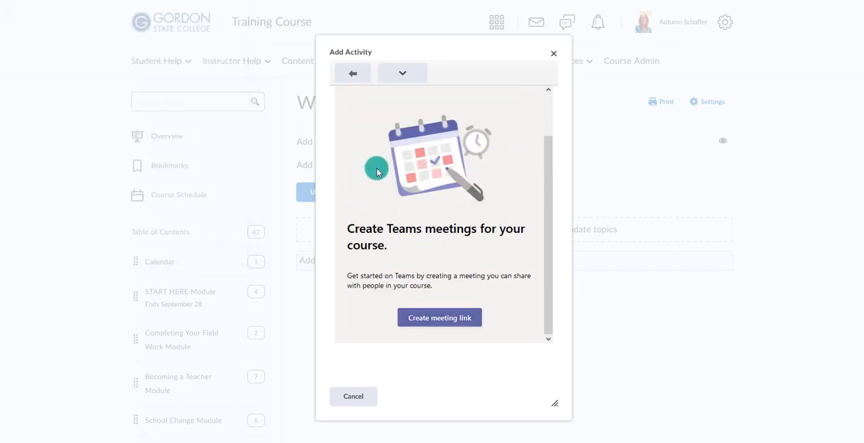
Create a Teams meeting link titled "weekly meeting" and insert it into the "Weekly Meetings" module
{"action": "left_click", "coordinate": [419, 319]}
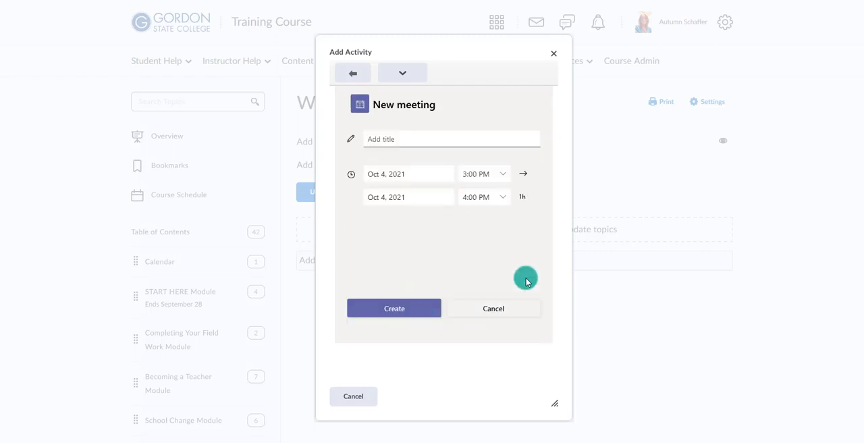
{"action": "left_click", "coordinate": [419, 138]}
{"action": "type", "text": "weekl"}
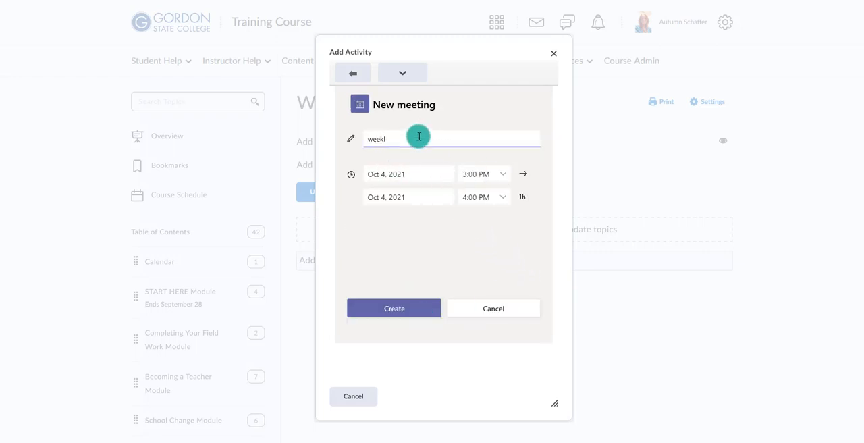
{"action": "type", "text": "y meeting"}
{"action": "left_click", "coordinate": [403, 310]}
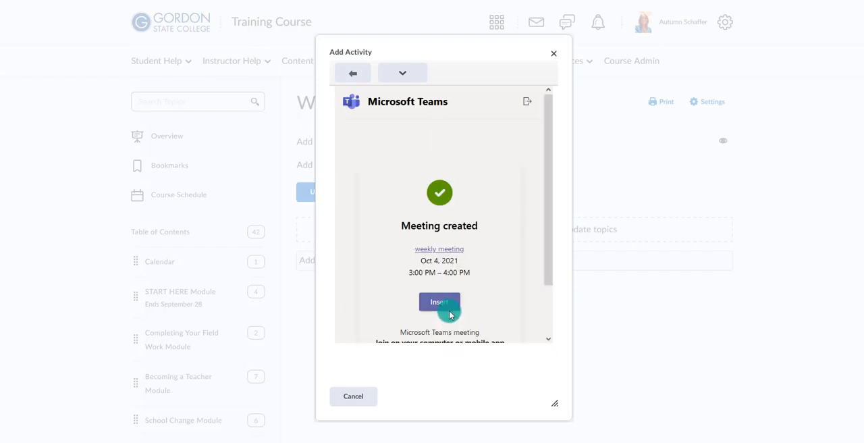
{"action": "left_click", "coordinate": [440, 303]}
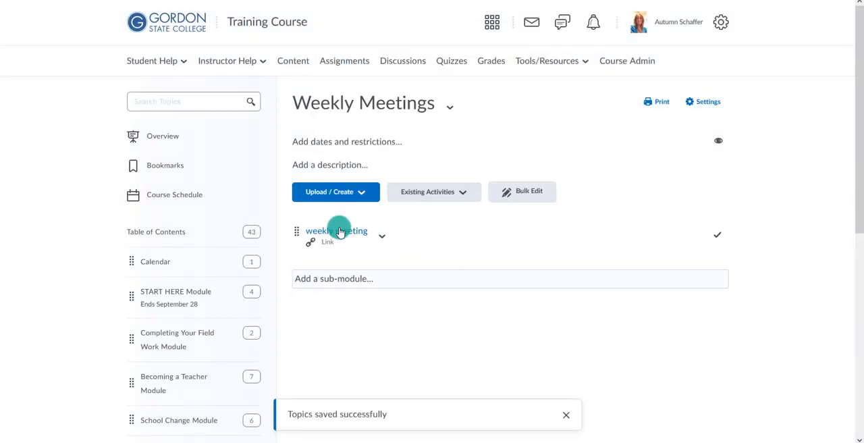
Open the "weekly meeting" link in a new window, check the ways to join including Microsoft Edge, and close it without joining
{"action": "left_click", "coordinate": [335, 232]}
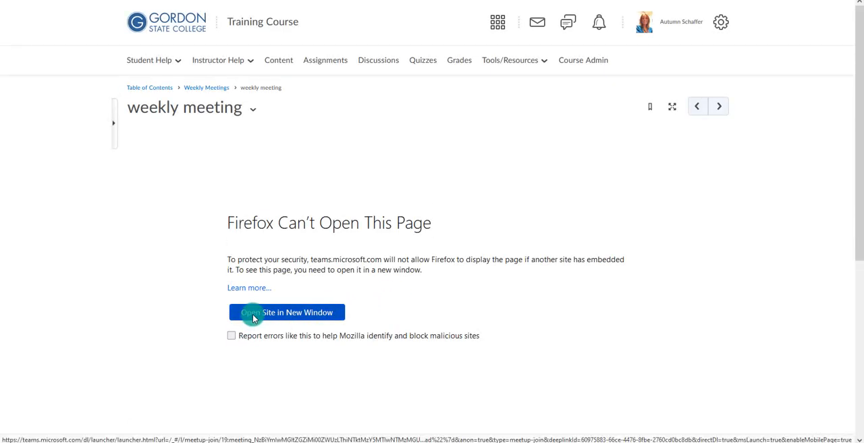
{"action": "left_click", "coordinate": [253, 314]}
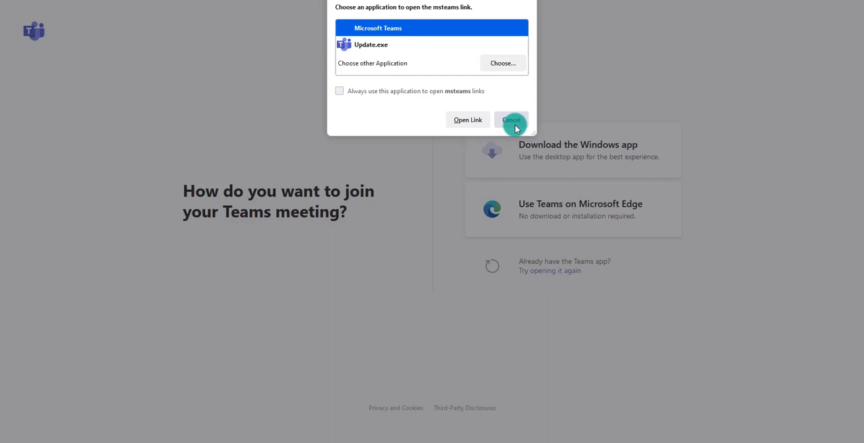
{"action": "left_click", "coordinate": [515, 122]}
{"action": "left_click", "coordinate": [547, 206]}
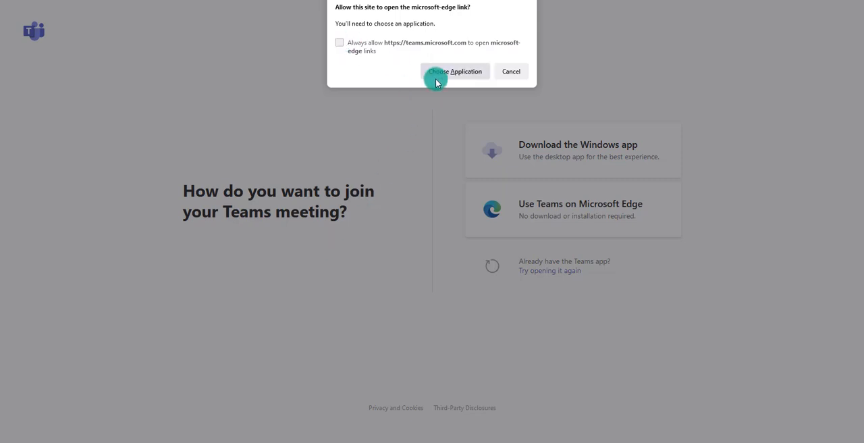
{"action": "left_click", "coordinate": [511, 72]}
{"action": "key", "text": "ctrl+w"}
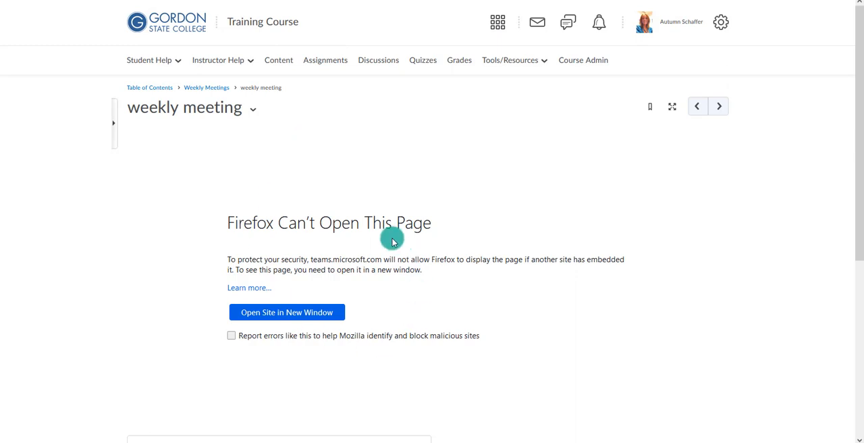